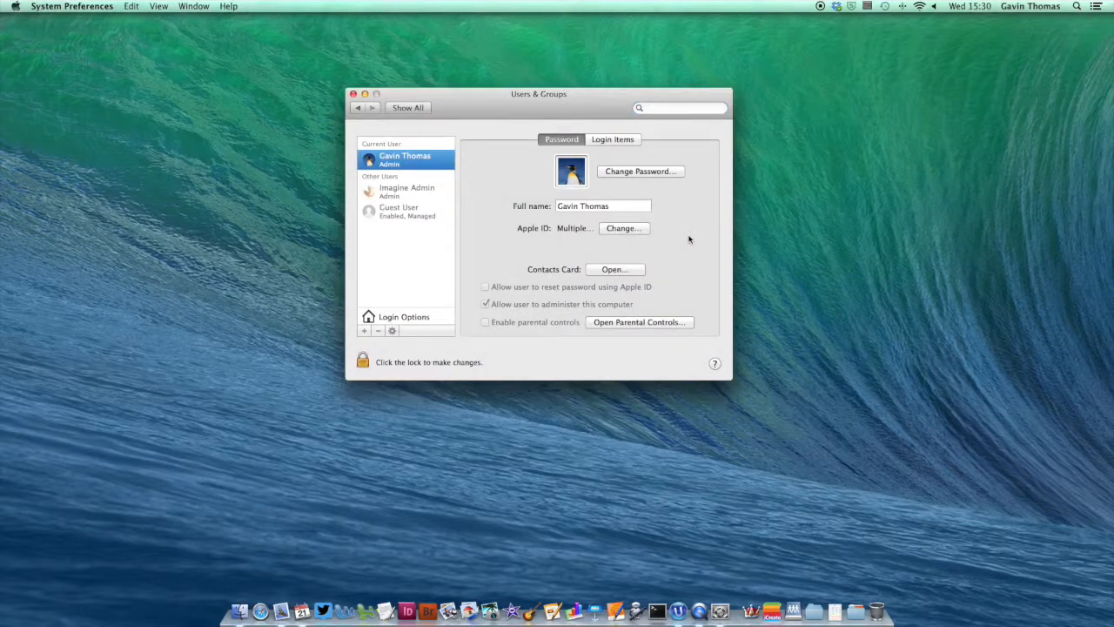
Step: Start changing the current user's password and bring up Password Assistant for the new password
click(638, 173)
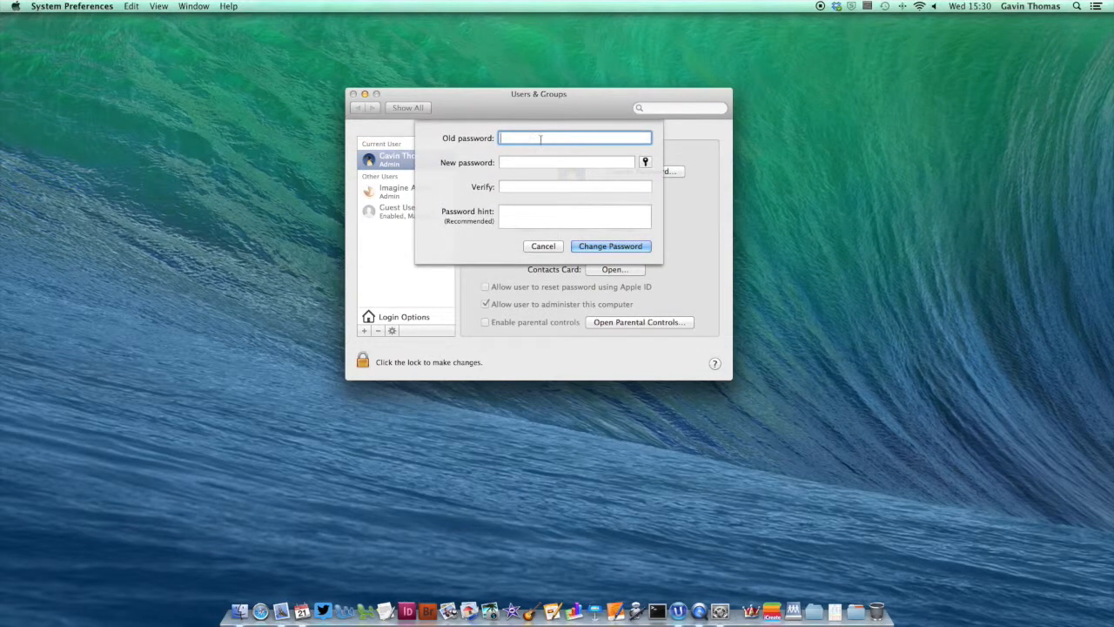
click(563, 160)
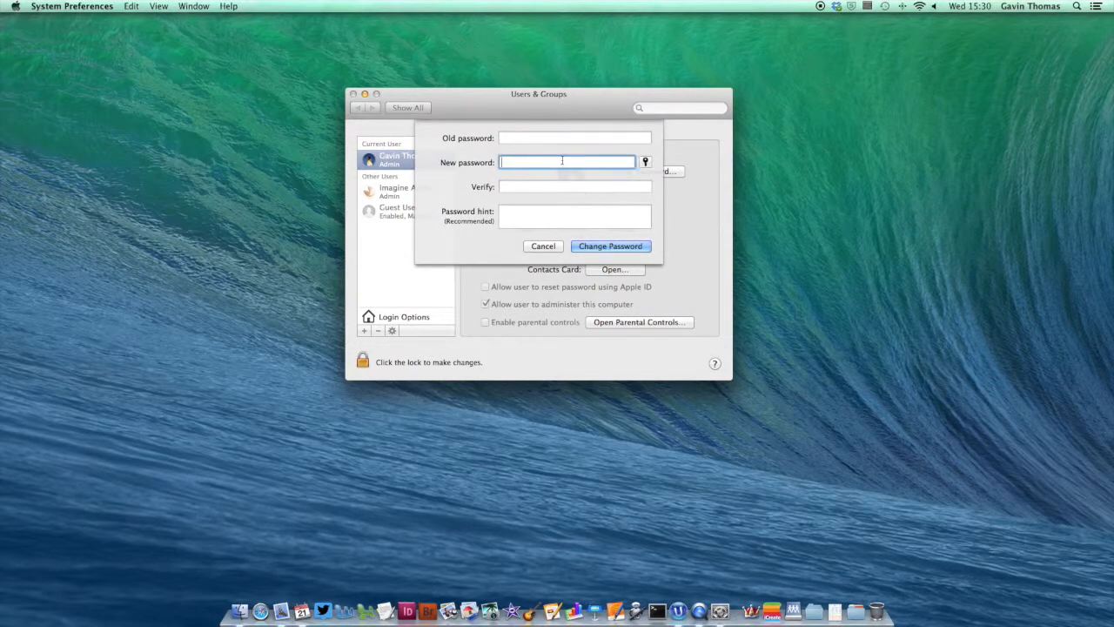
click(645, 164)
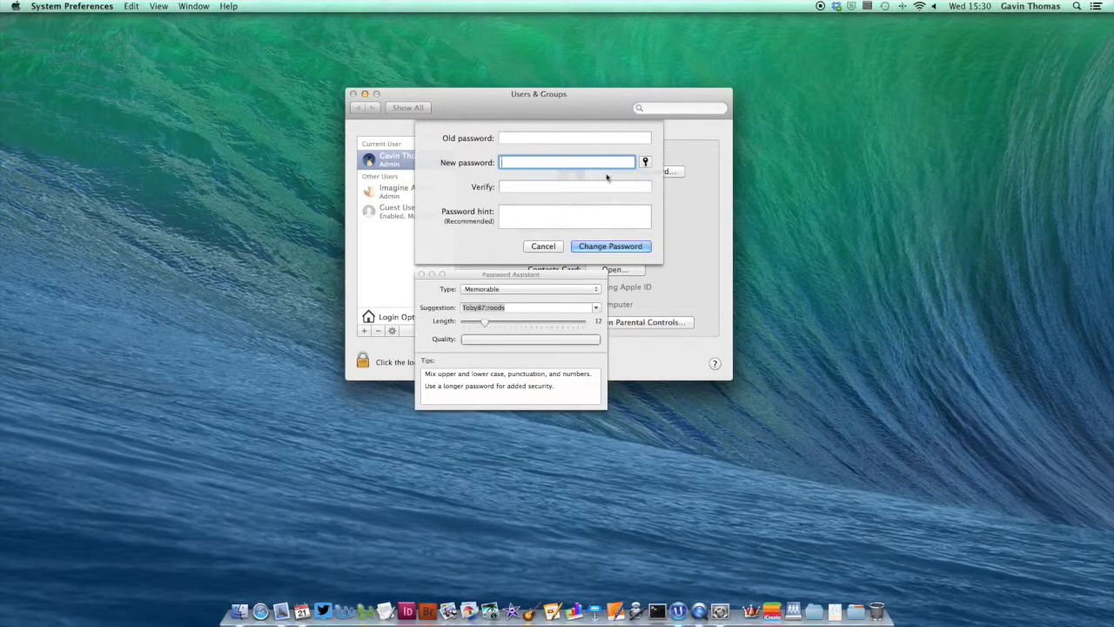
Step: Try Letters & Numbers and Random types, then settle on a 19-character Memorable suggestion
click(519, 294)
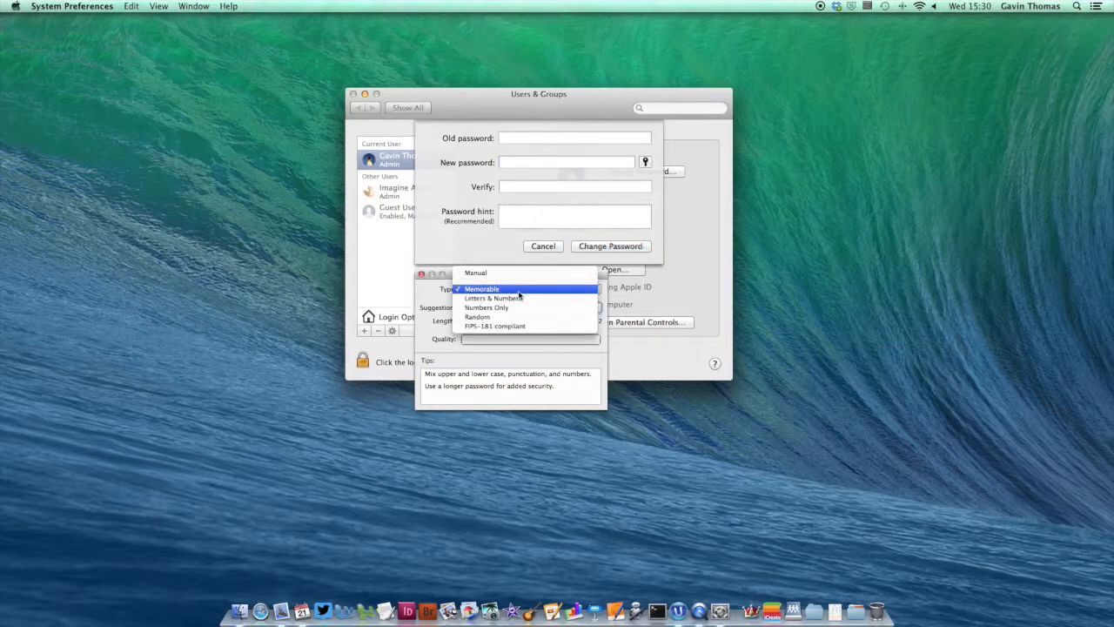
click(520, 299)
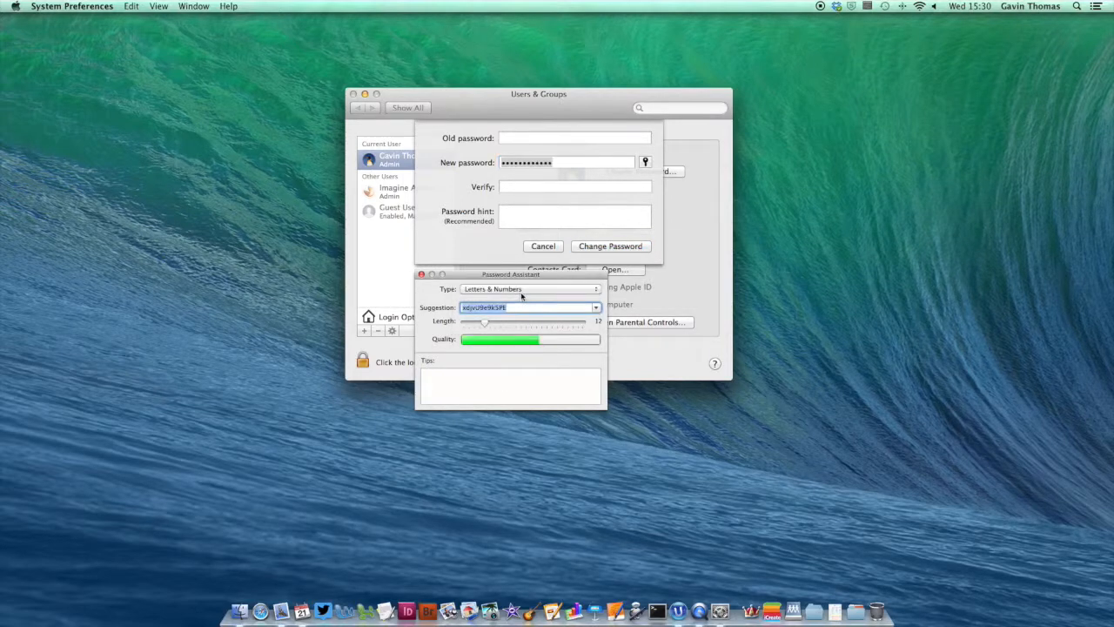
click(521, 291)
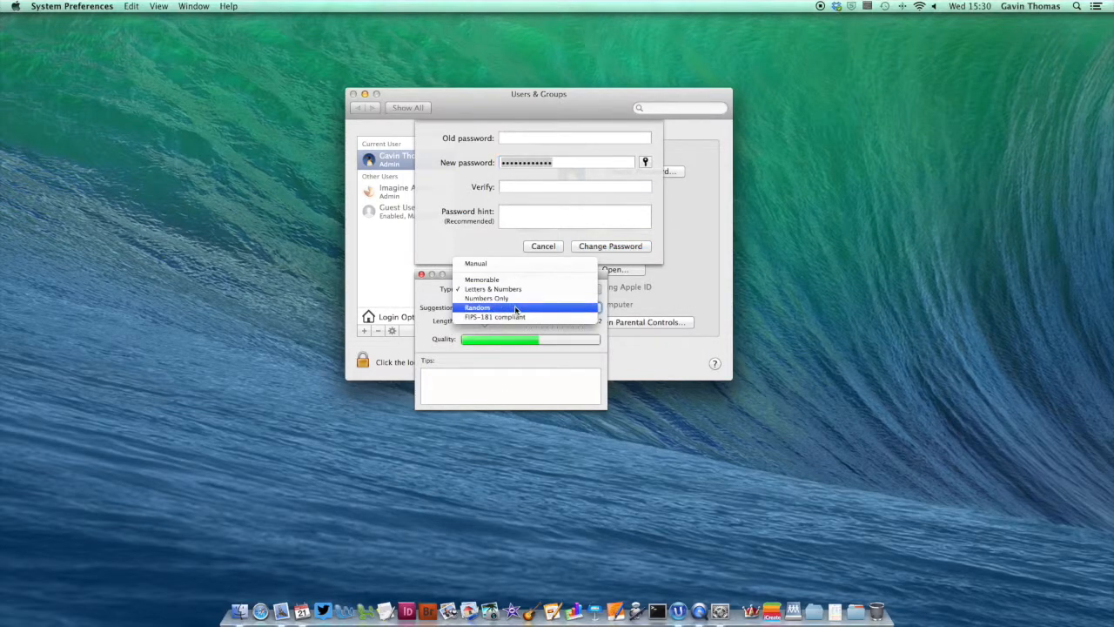
click(516, 308)
click(520, 294)
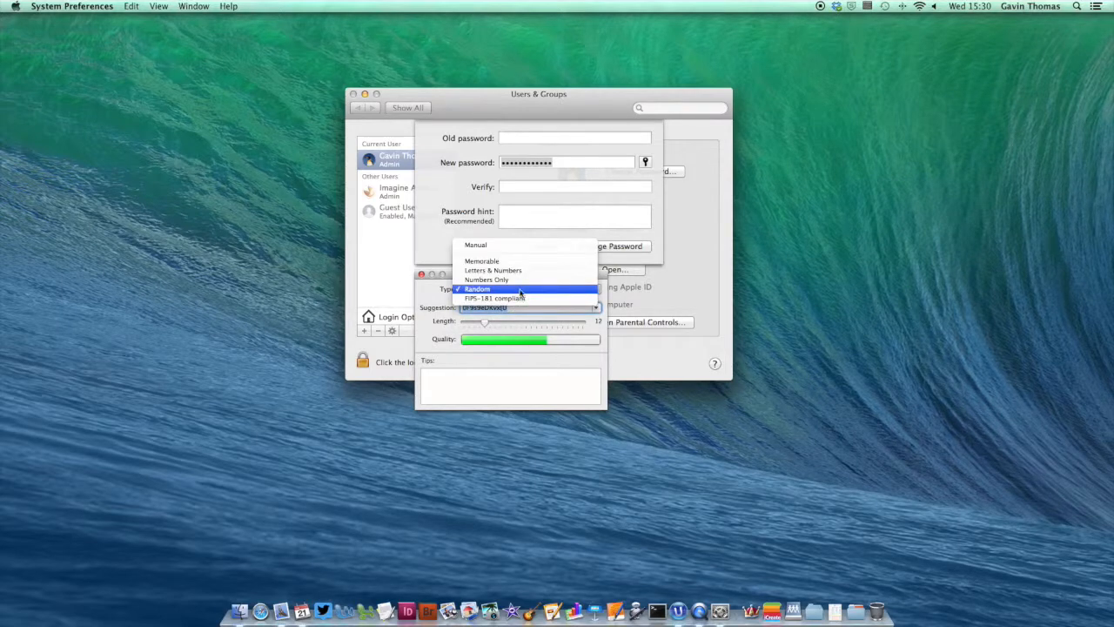
click(521, 264)
click(517, 289)
click(517, 280)
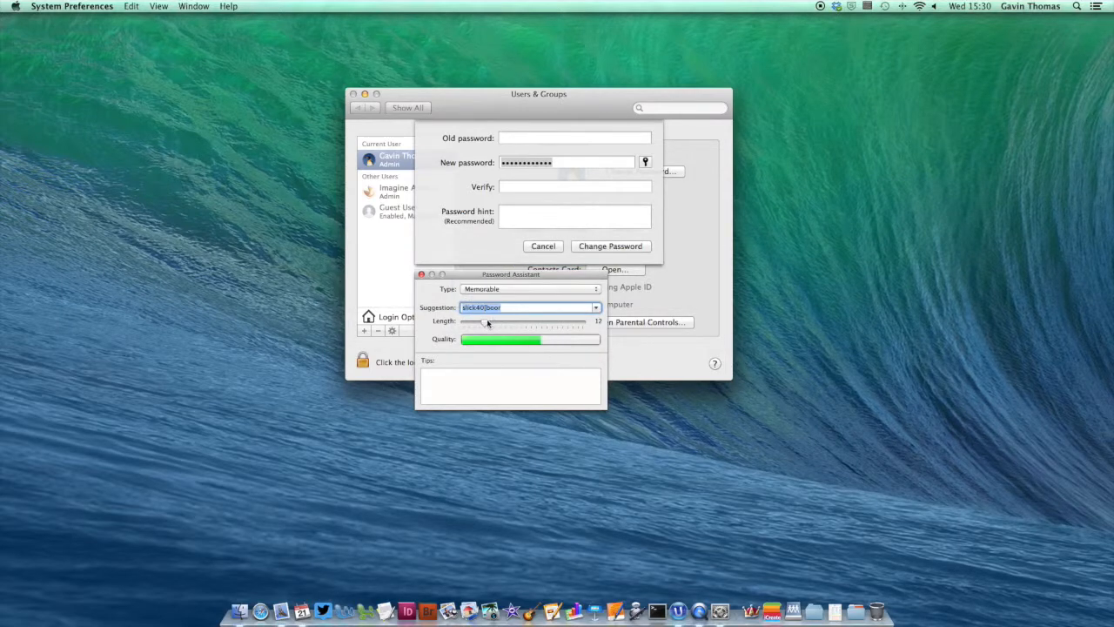
drag(486, 325, 520, 322)
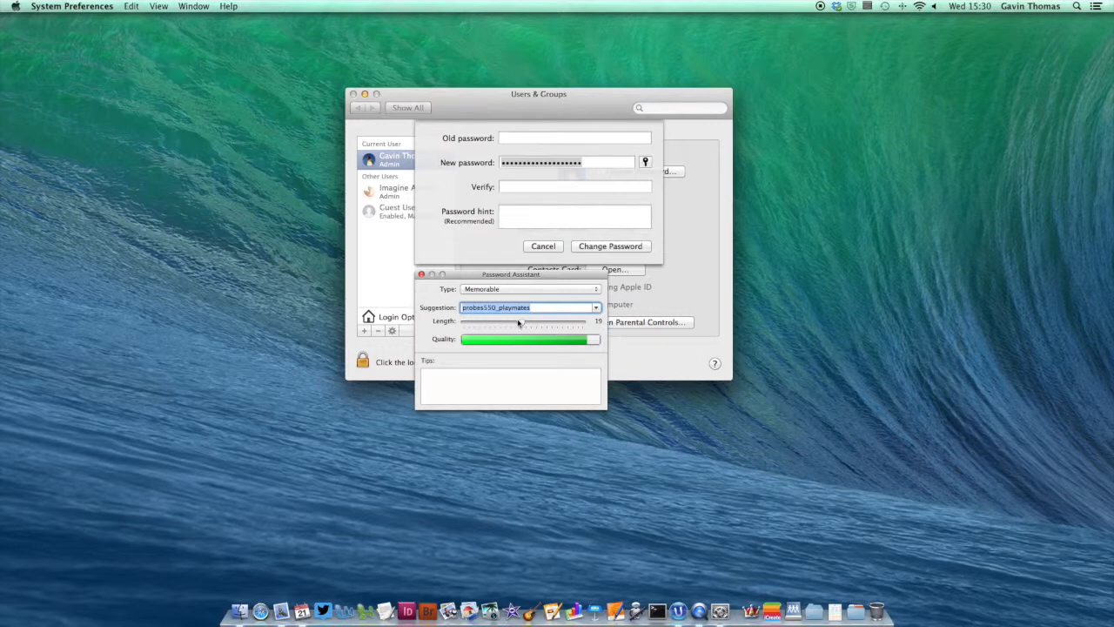
click(421, 275)
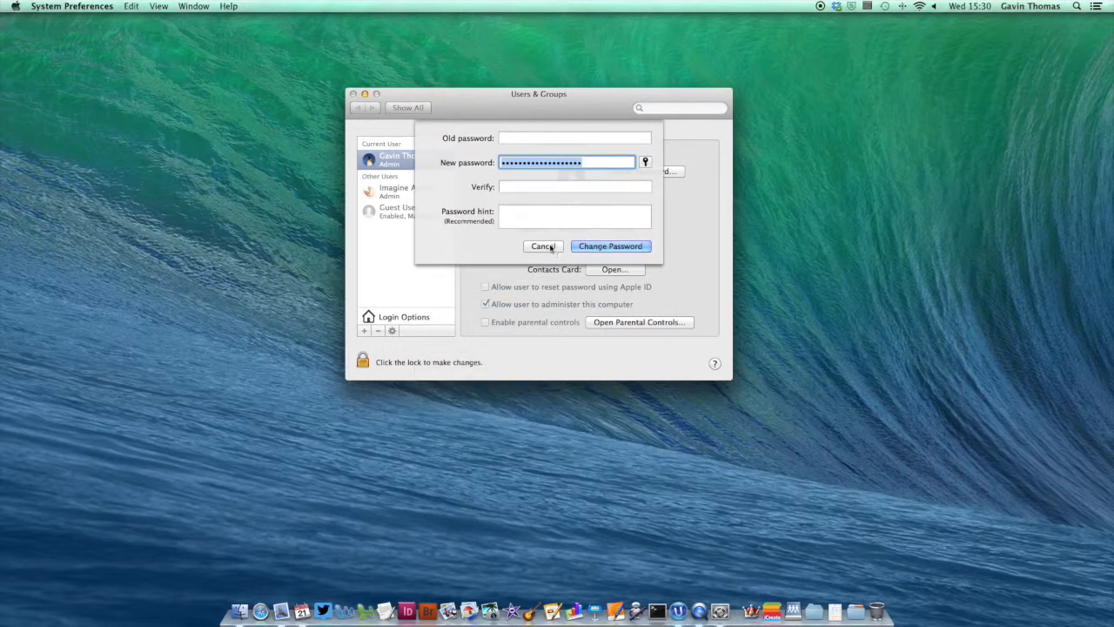
Step: Cancel the password change, switch to Login Options, and unlock the pane with the admin password
click(546, 247)
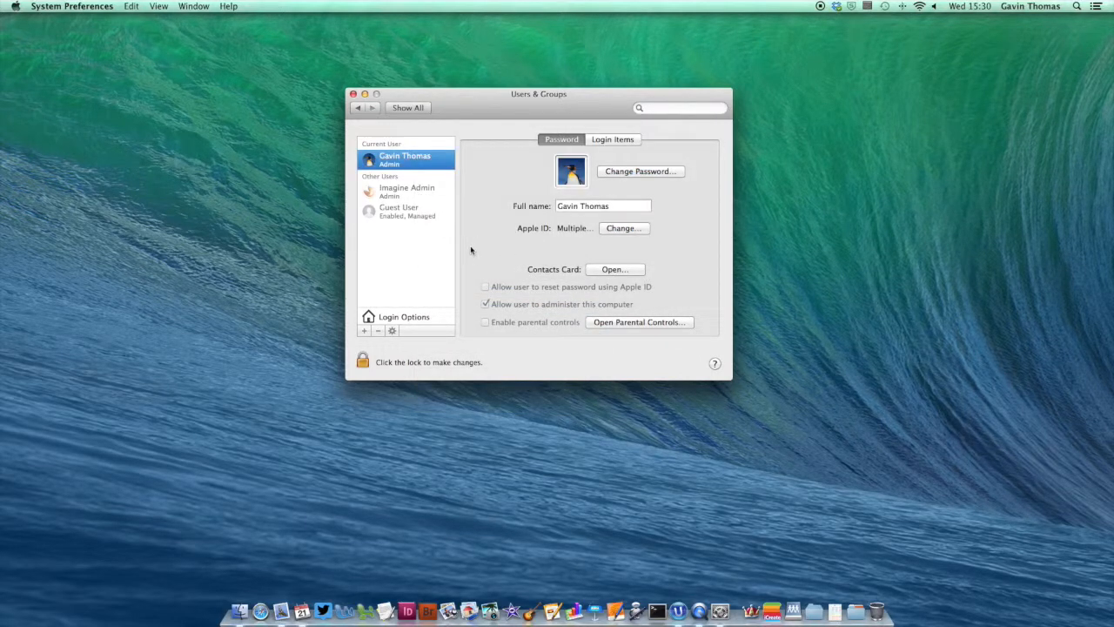
click(405, 318)
click(362, 362)
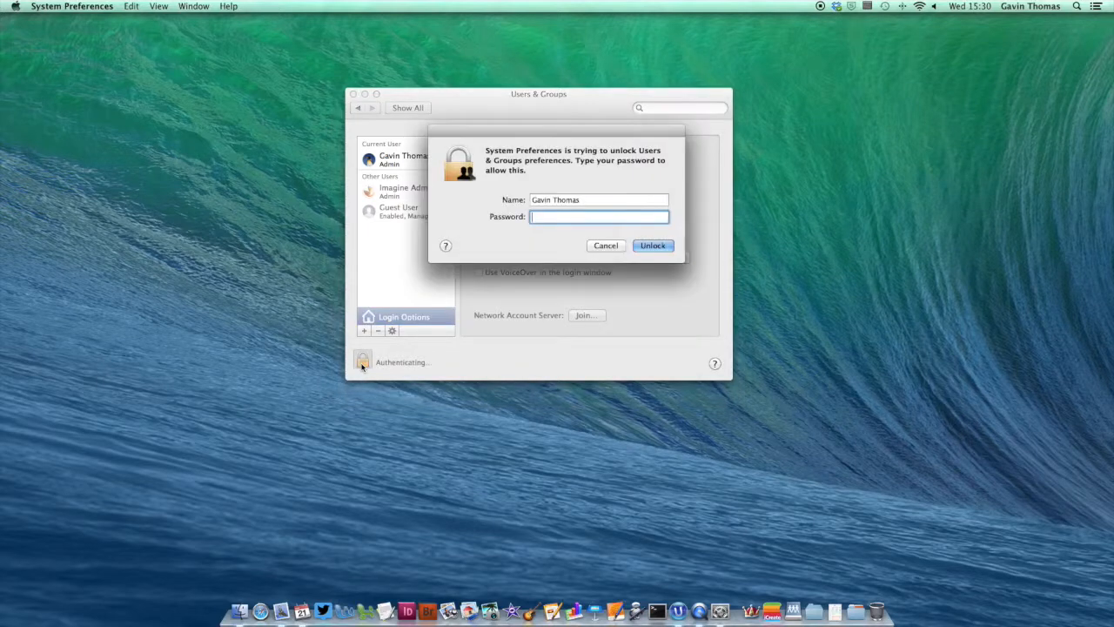
text(**********)
key(Return)
Step: Set Automatic login to Off and leave the login window displaying List of users
click(362, 363)
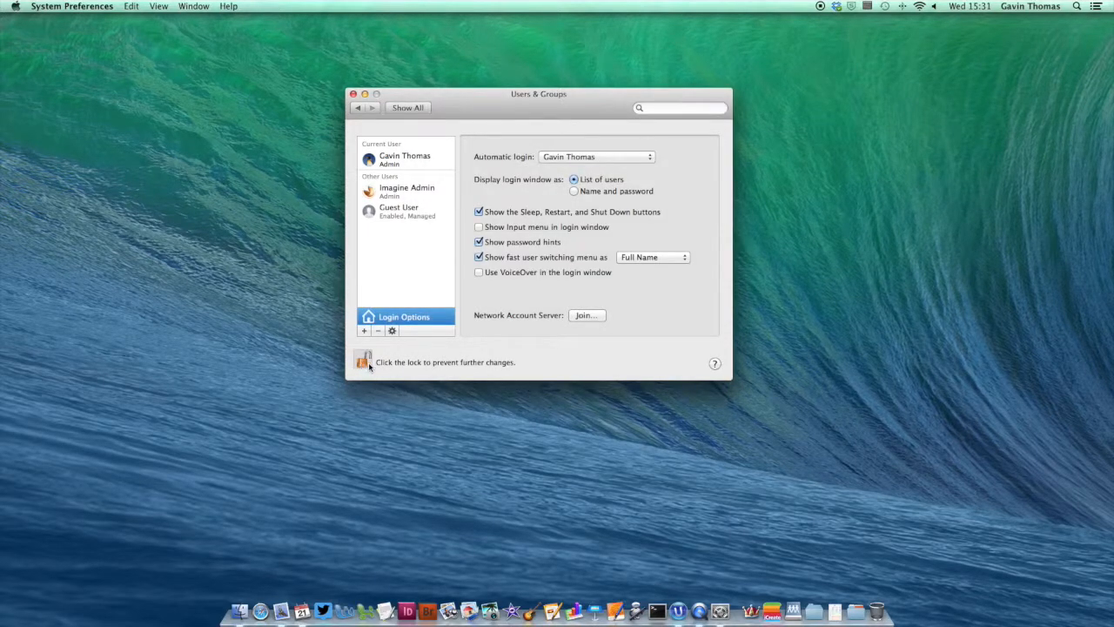
click(651, 157)
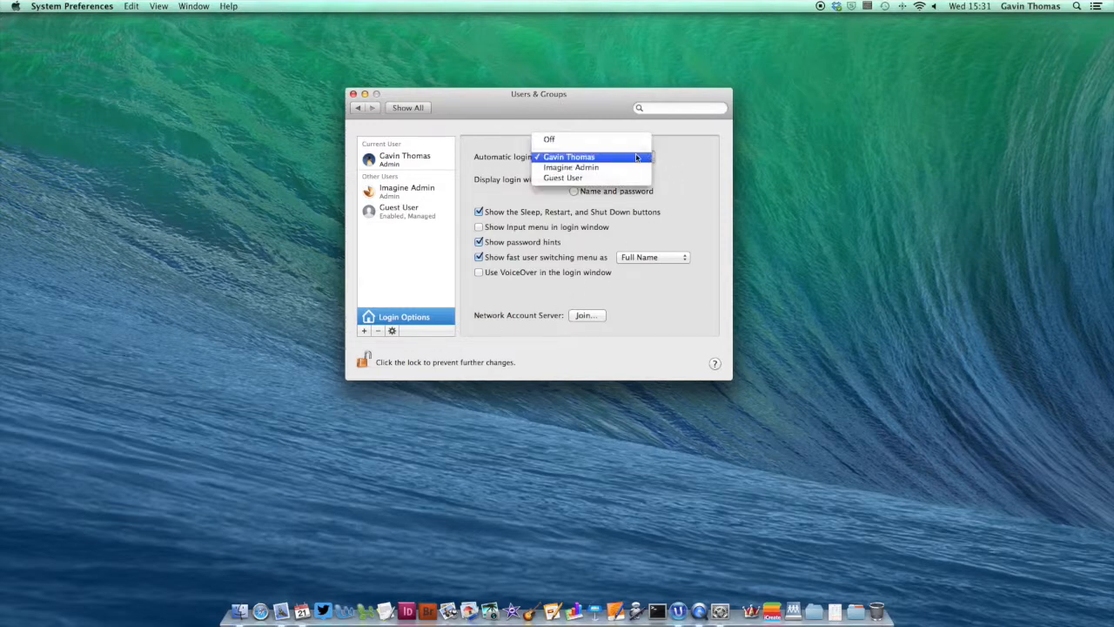
click(569, 141)
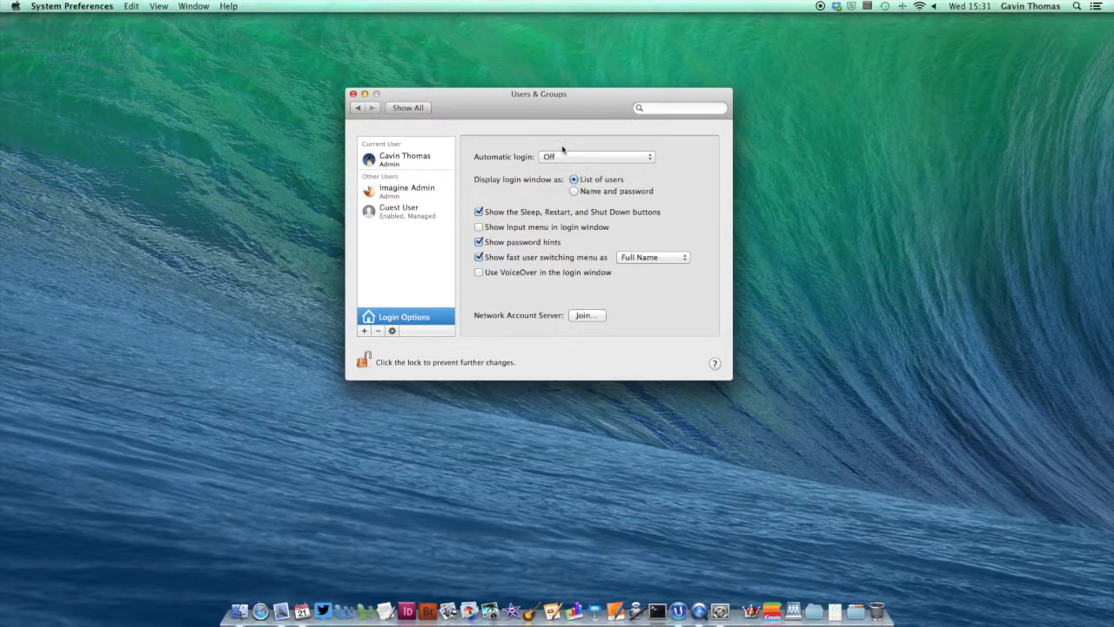
click(575, 192)
click(576, 179)
click(391, 332)
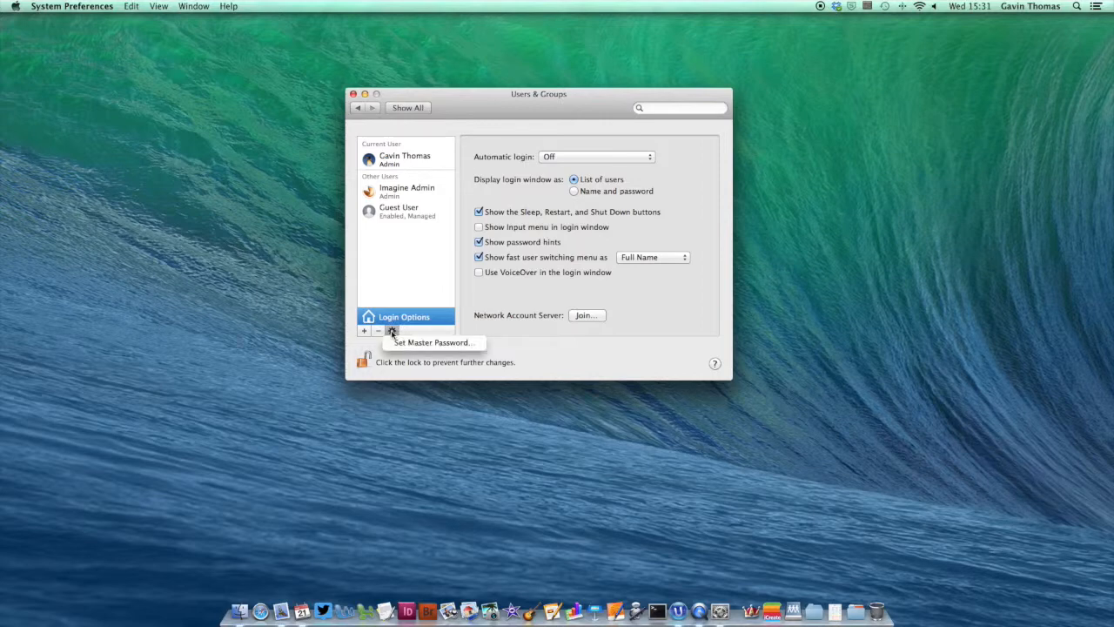
click(438, 343)
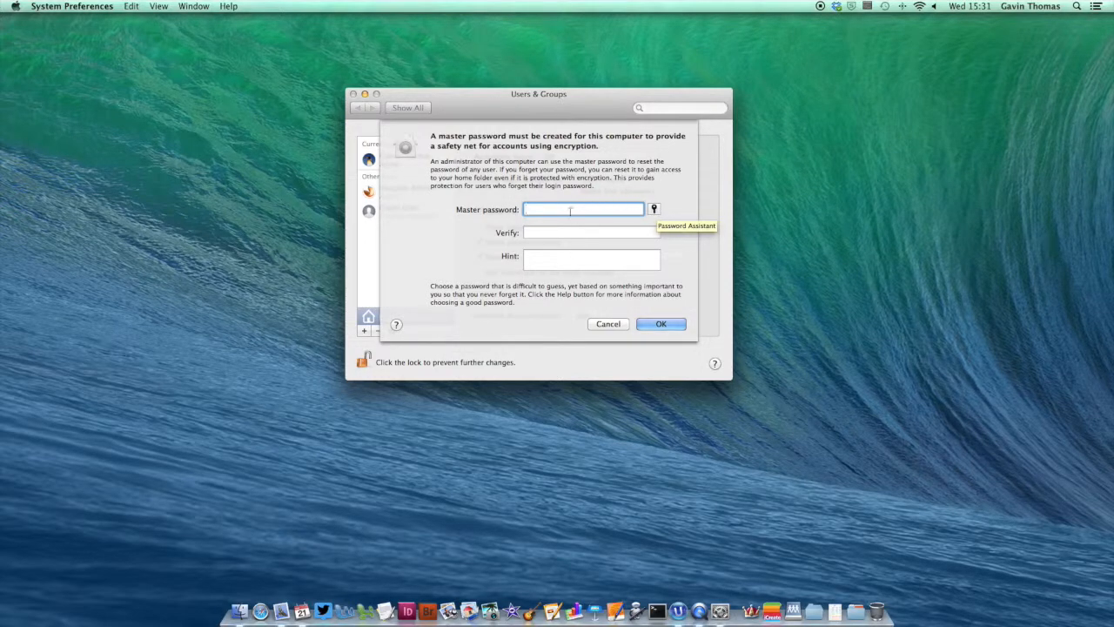
click(605, 324)
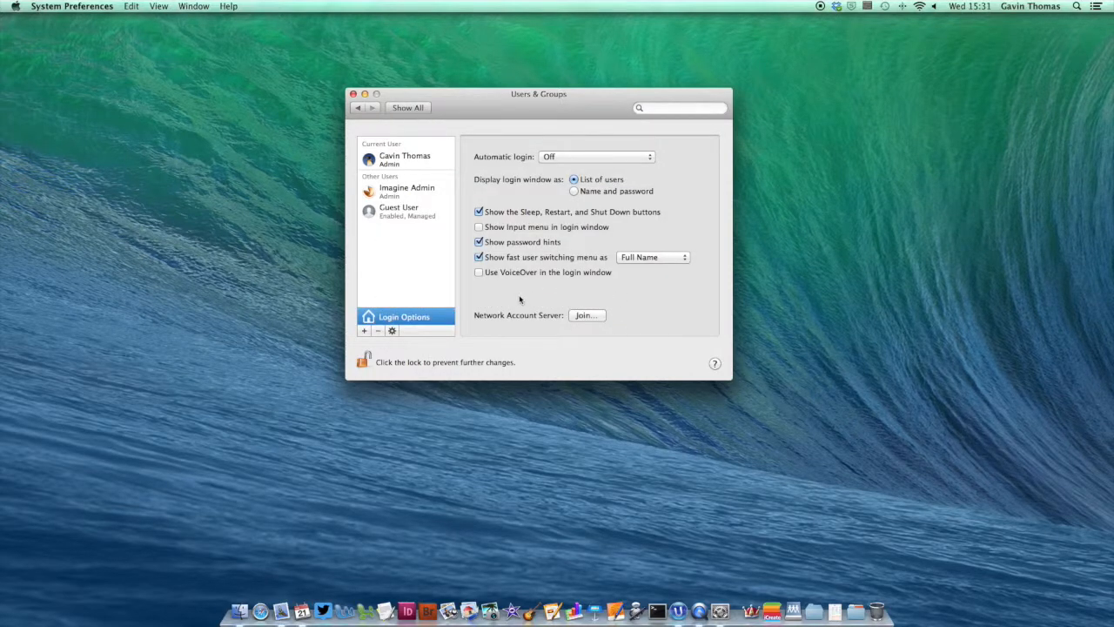
Step: Create a Sharing Only account with full name 'Sharing Account' and no password
click(364, 331)
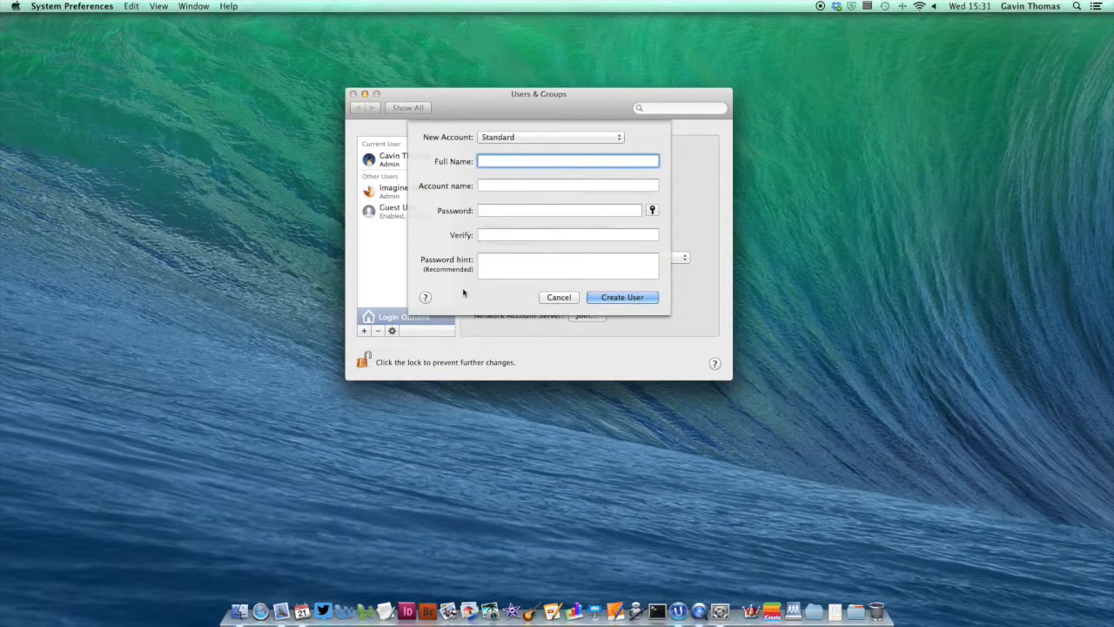
click(563, 138)
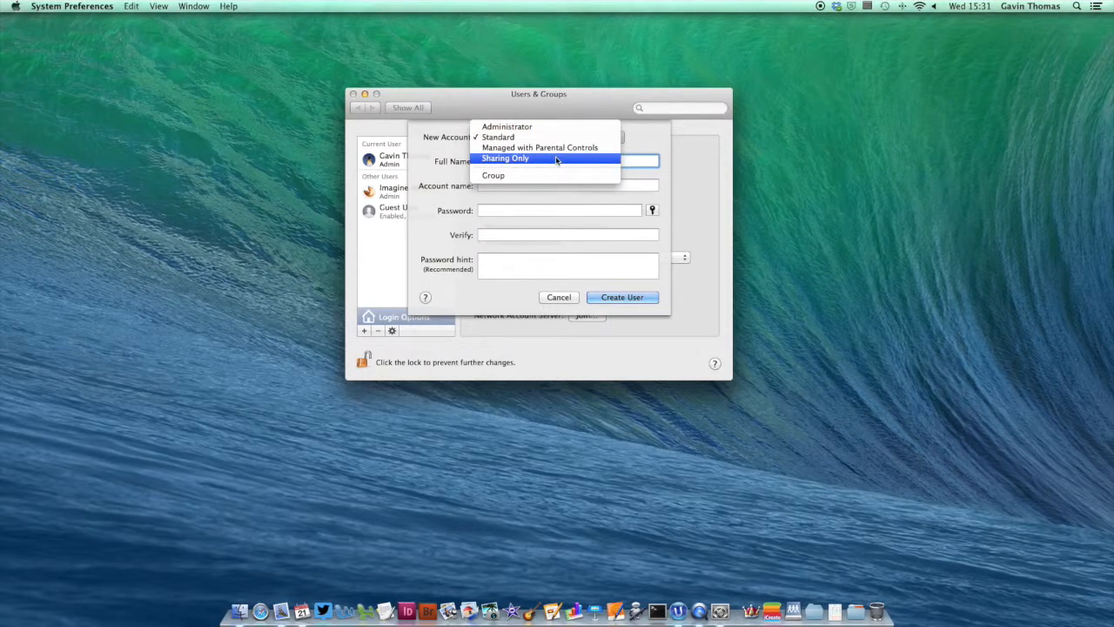
click(556, 159)
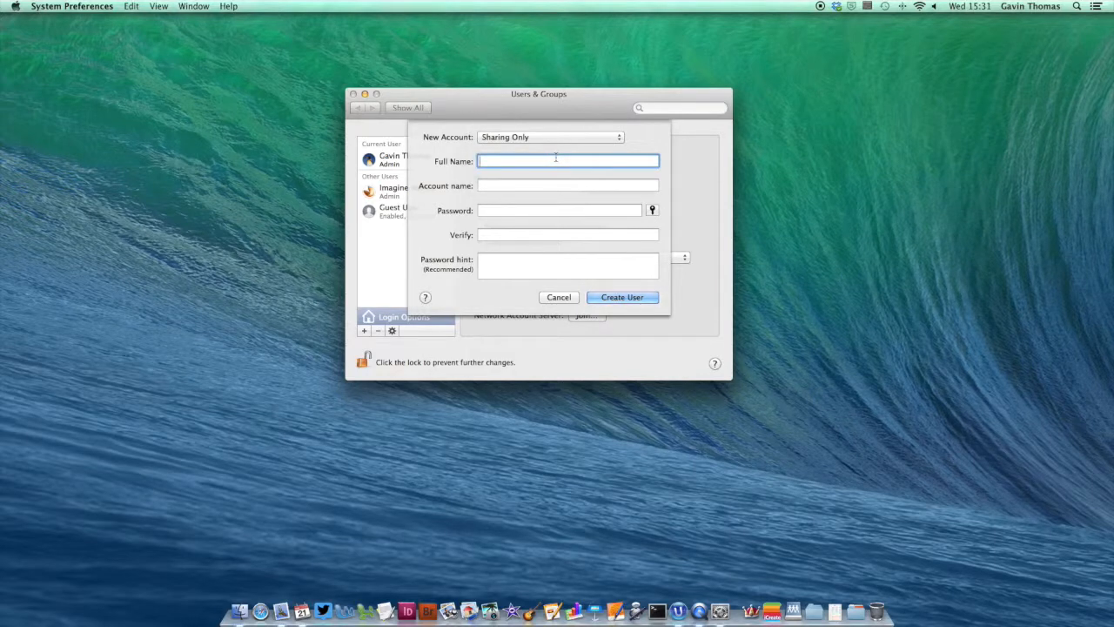
text(Sharing Account)
key(Tab)
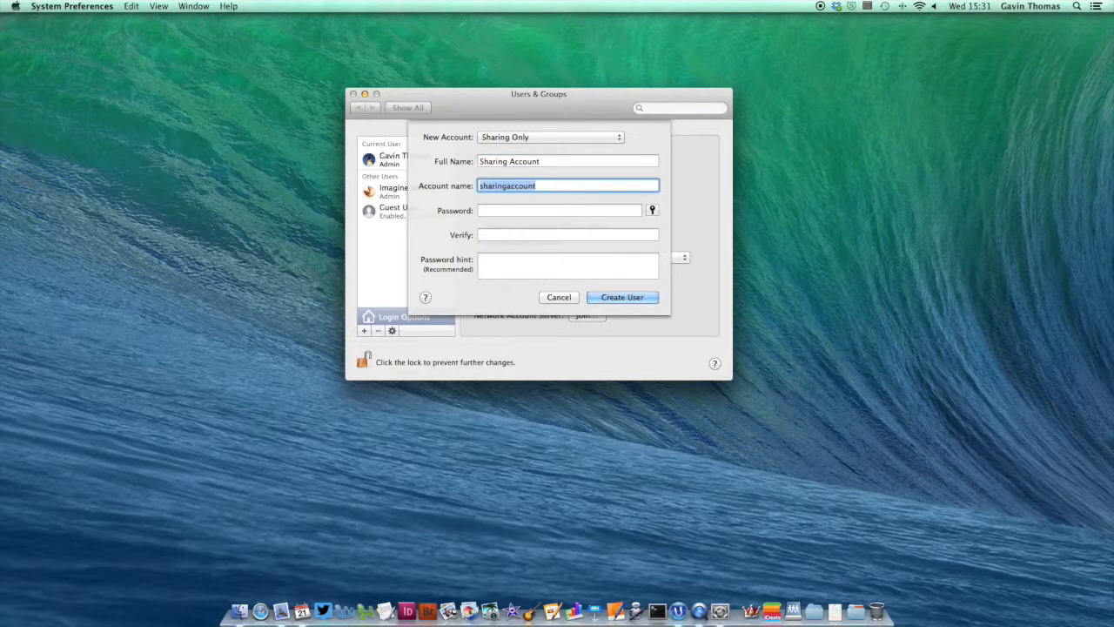
click(633, 301)
click(644, 218)
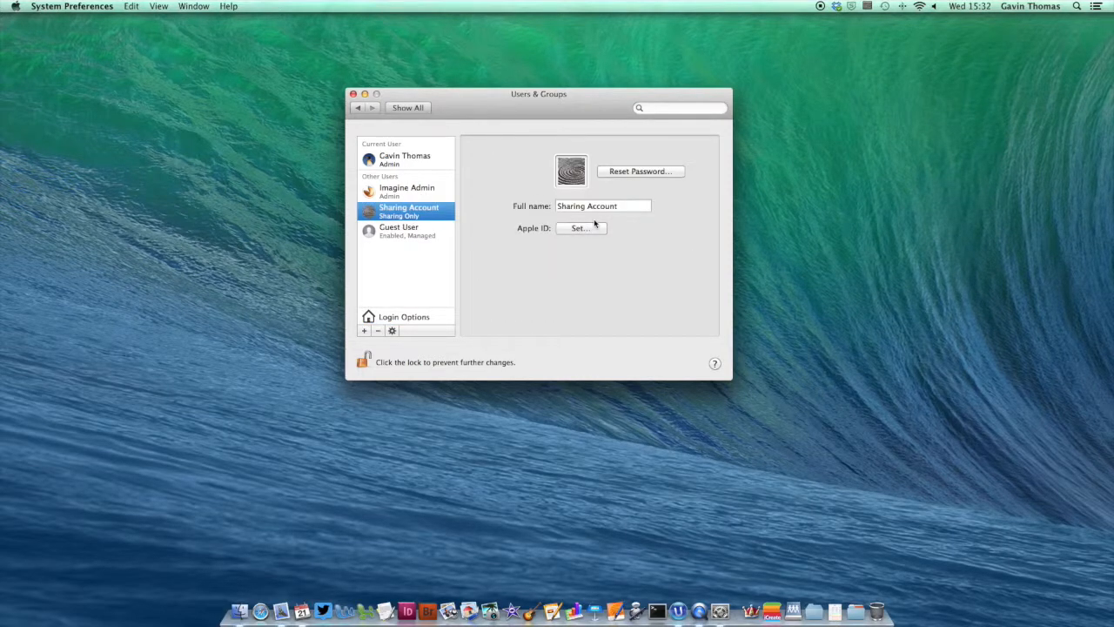
Step: Remove the 'Sharing Account' user after confirming, then start a new account with +
click(377, 331)
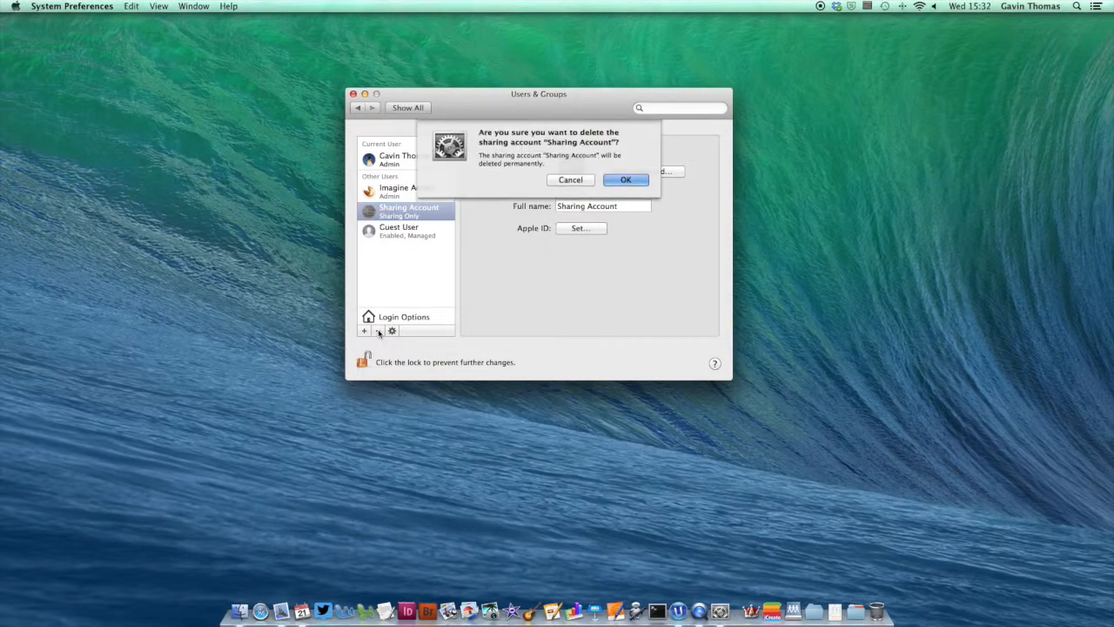
click(637, 181)
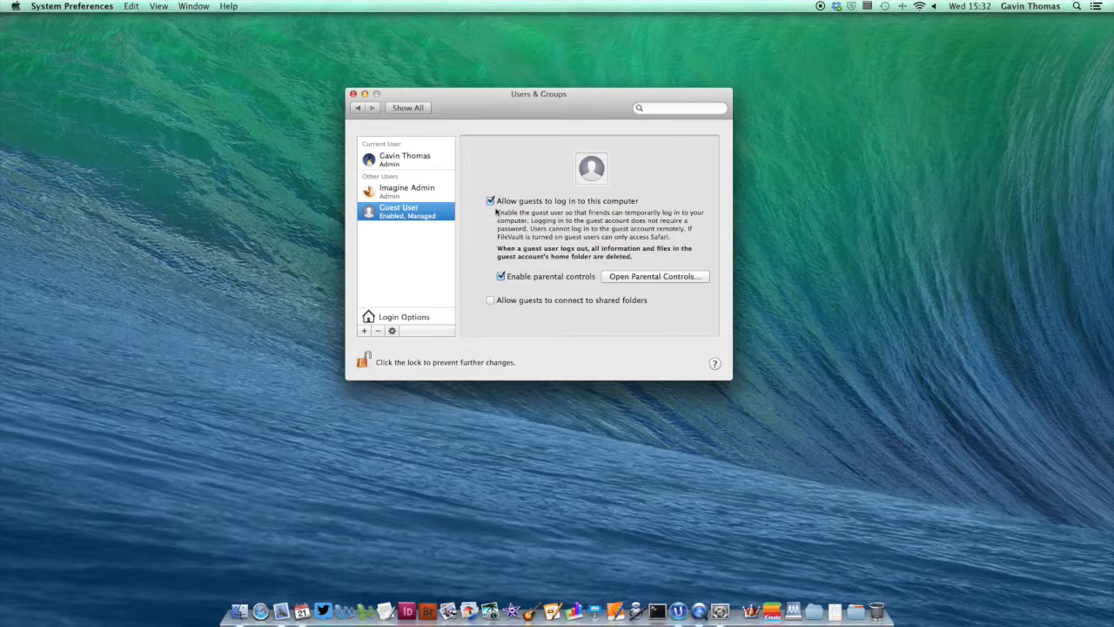
click(364, 332)
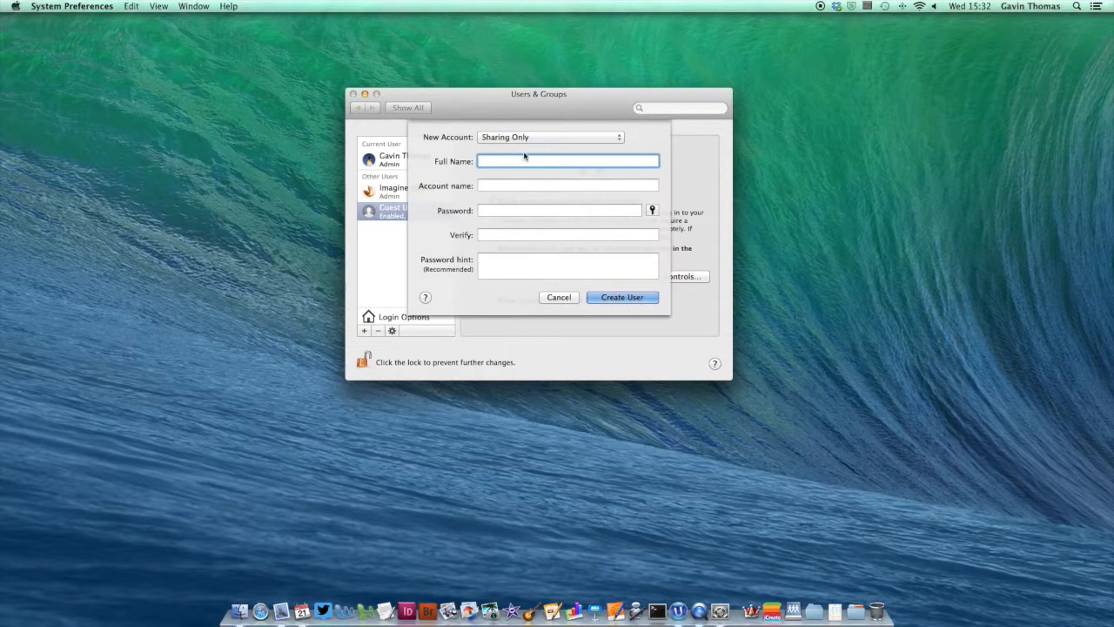
Step: Create a Managed with Parental Controls user 'Kids Account' with a password entered and verified
click(524, 137)
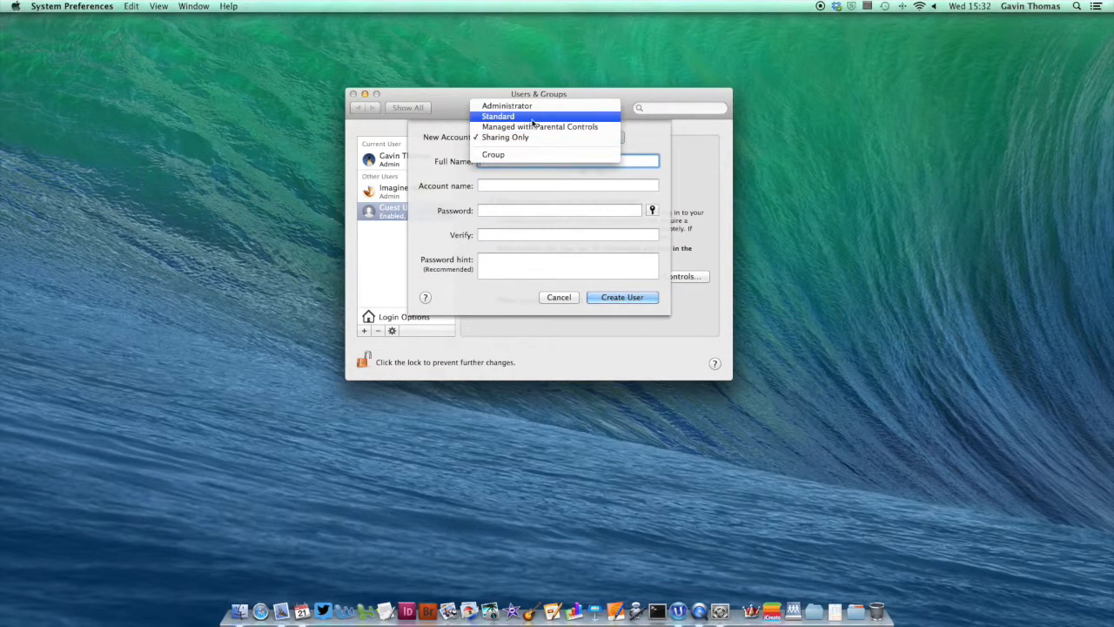
click(534, 127)
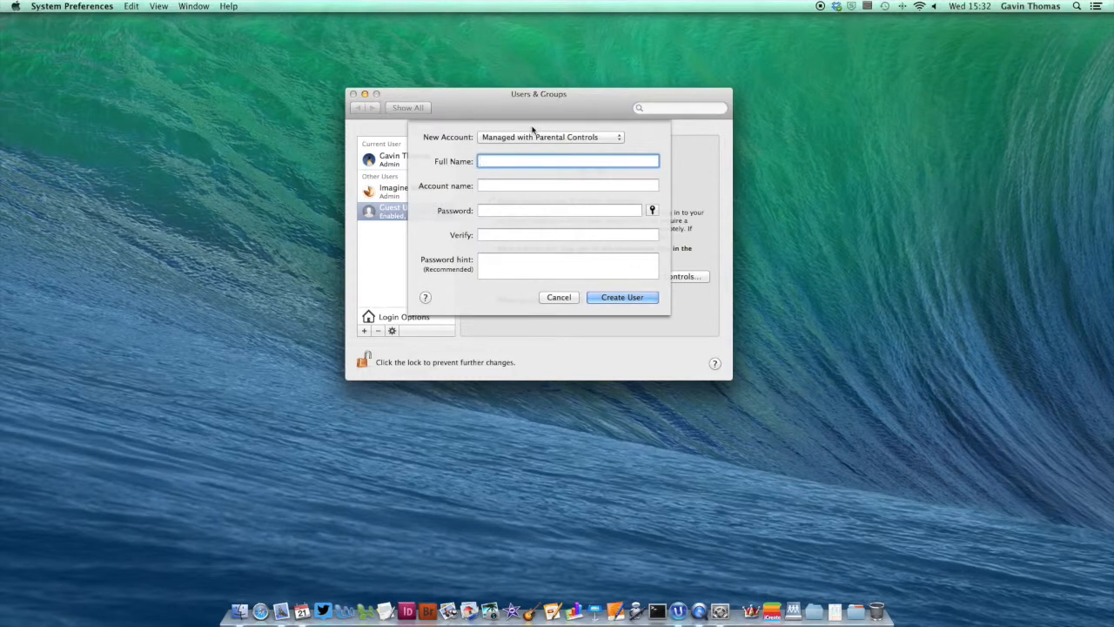
text(Kids Account)
key(Tab)
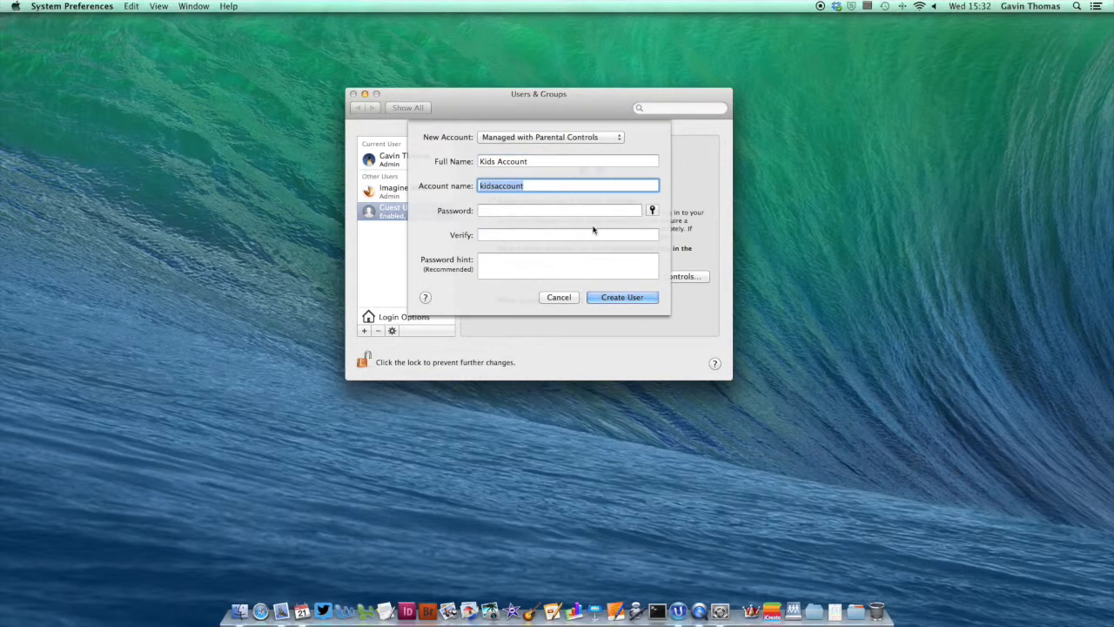
click(600, 211)
text(kids)
key(Tab)
text(kids)
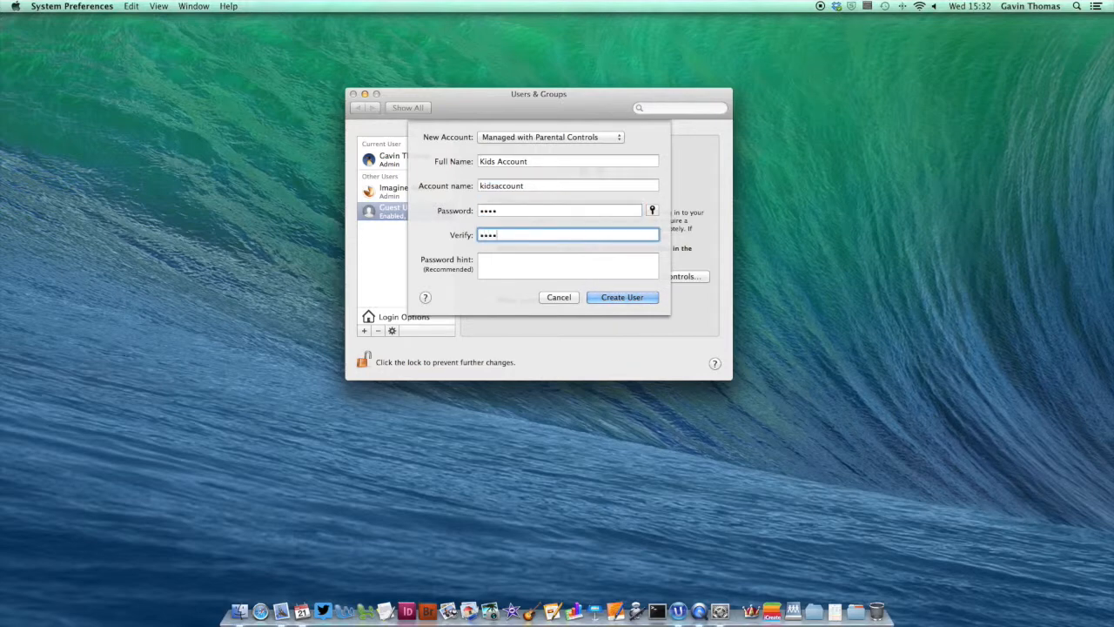
click(621, 298)
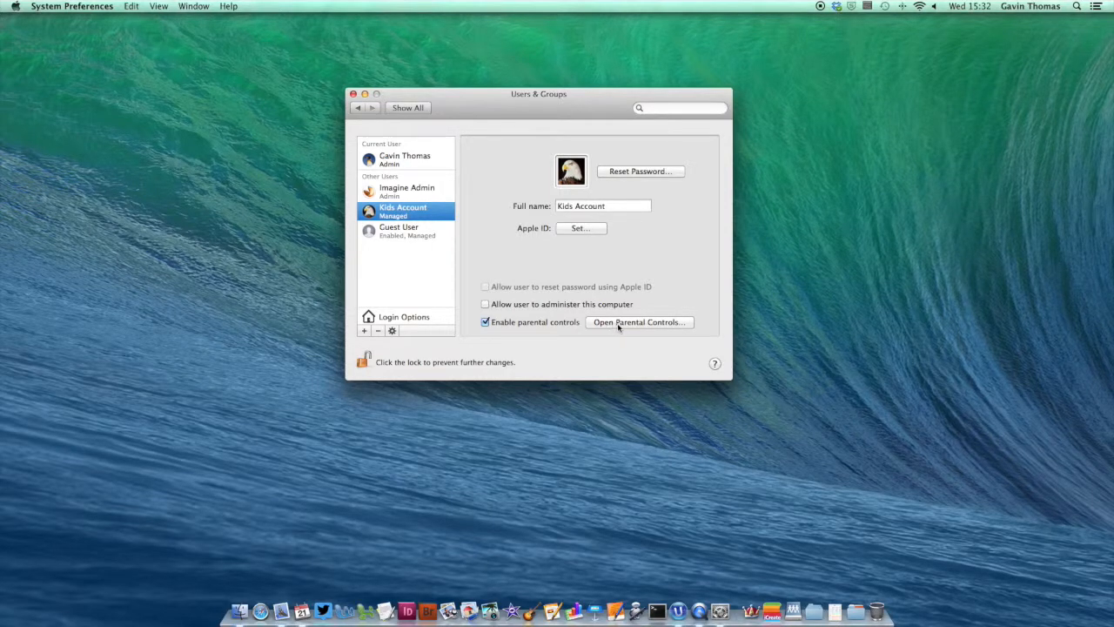
Step: Delete 'Kids Account' along with its home folder, choosing secure erase
click(377, 331)
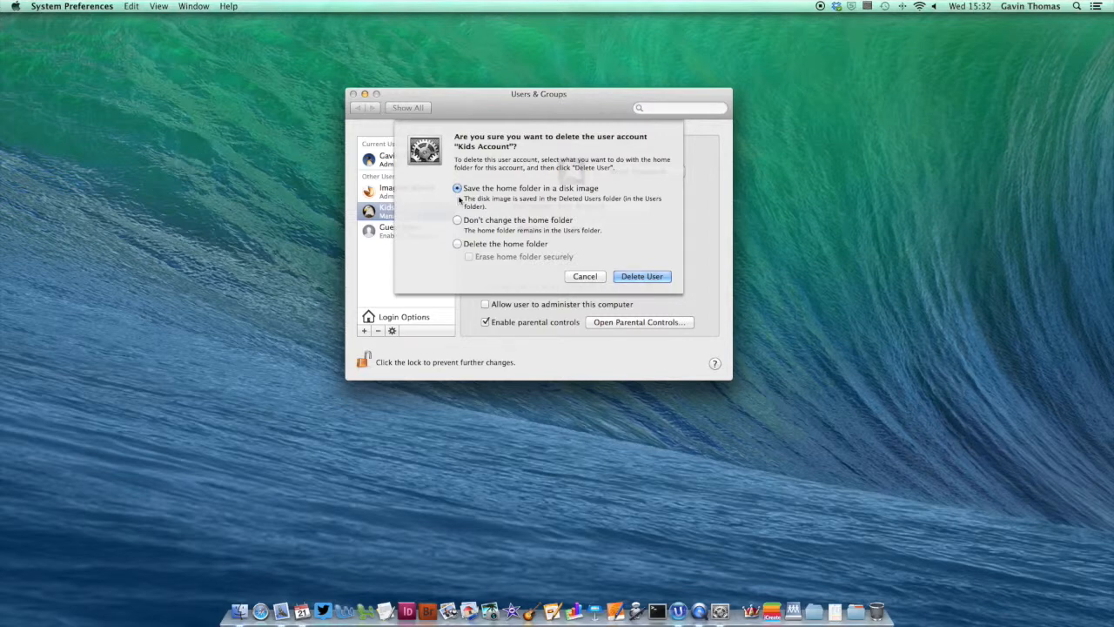
click(457, 245)
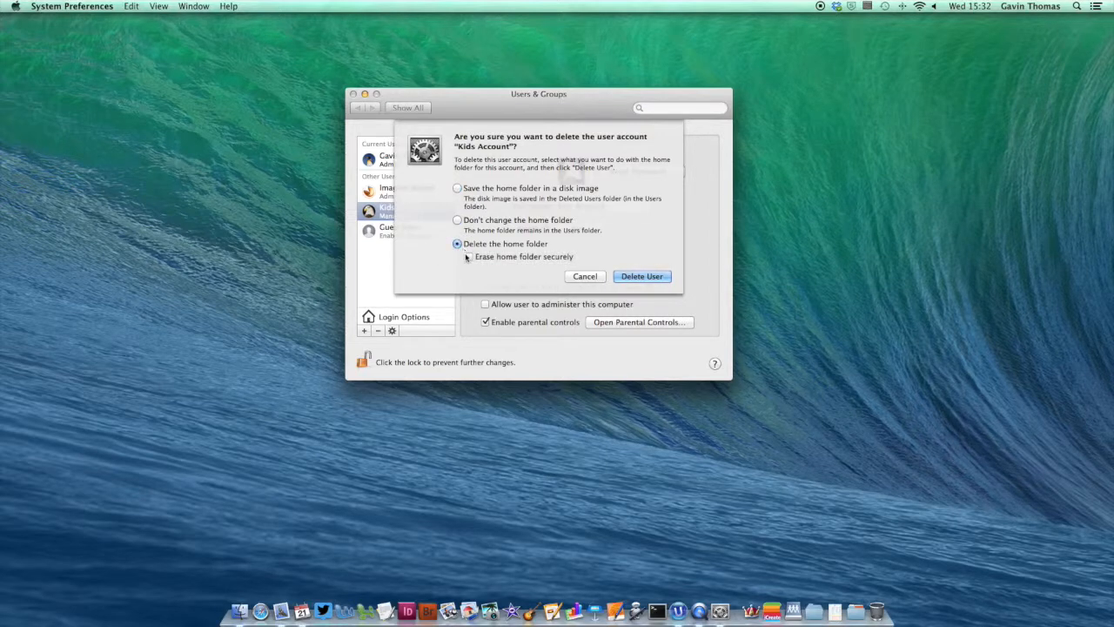
click(470, 256)
click(629, 278)
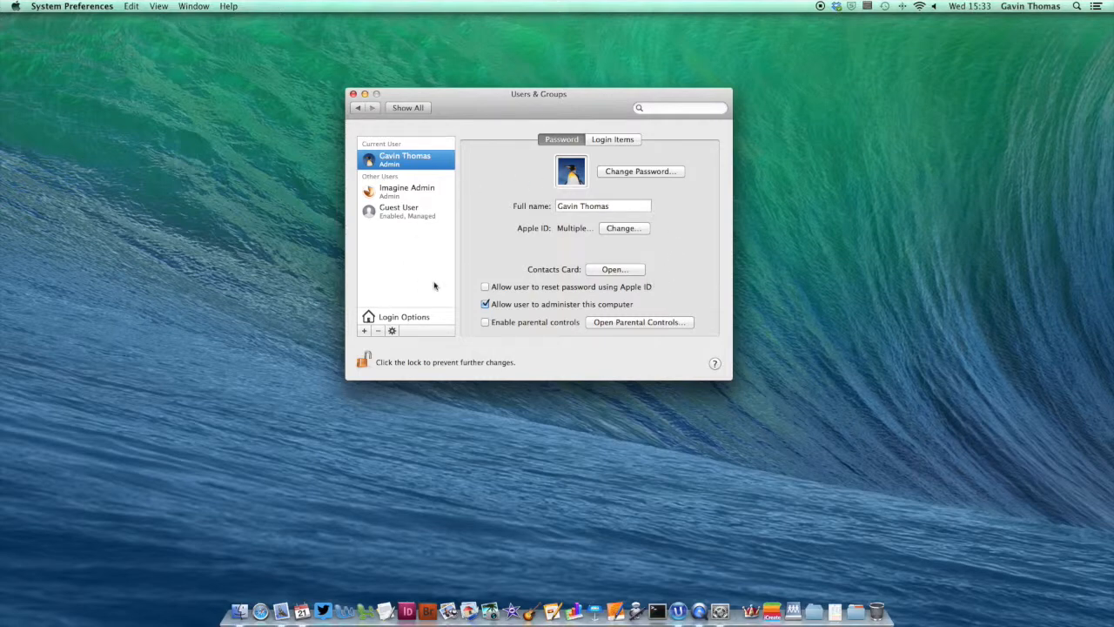
Step: Lock the Users & Groups padlock and close the System Preferences window
click(364, 360)
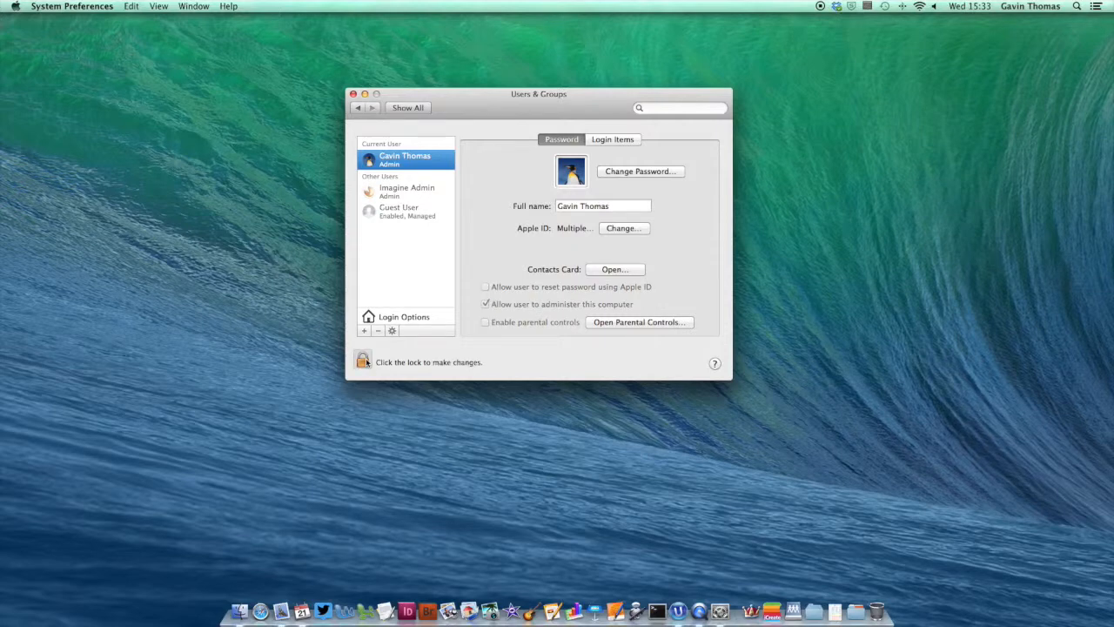
click(353, 94)
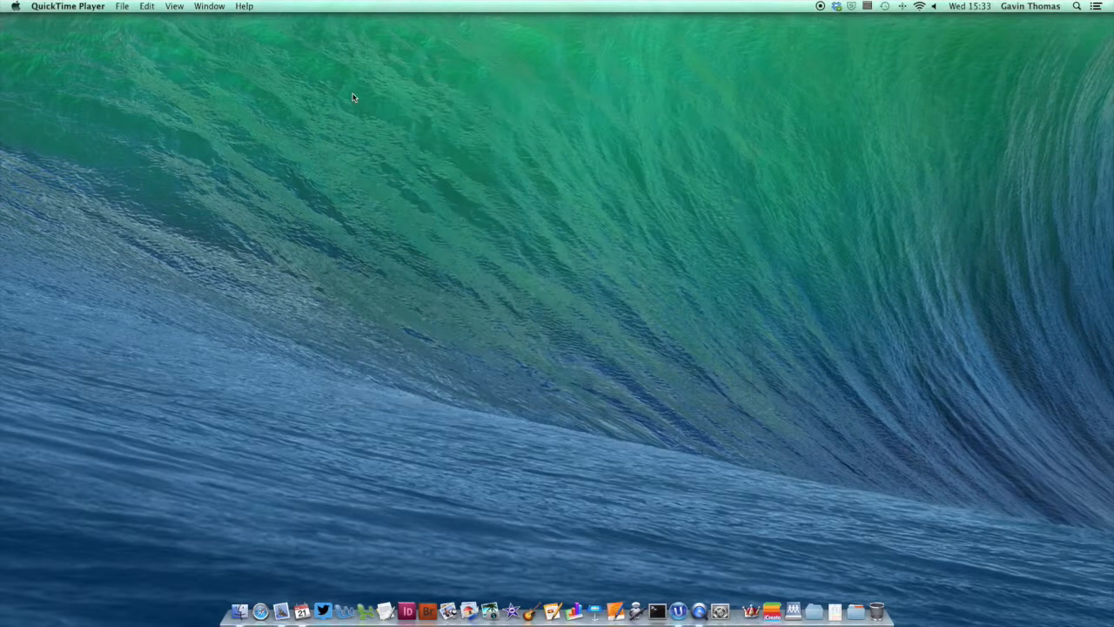